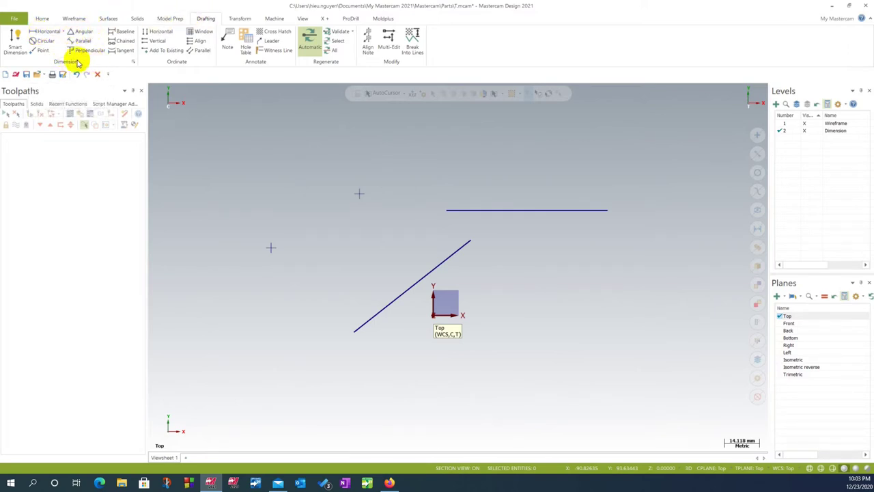
Create a horizontal dimension between the two points, with its text placed below them.
{"action": "left_click", "coordinate": [41, 36]}
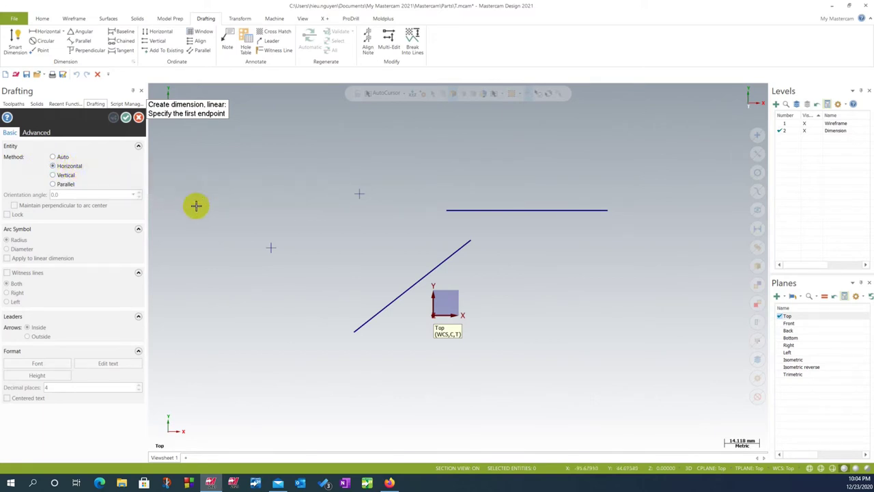
{"action": "left_click", "coordinate": [270, 249]}
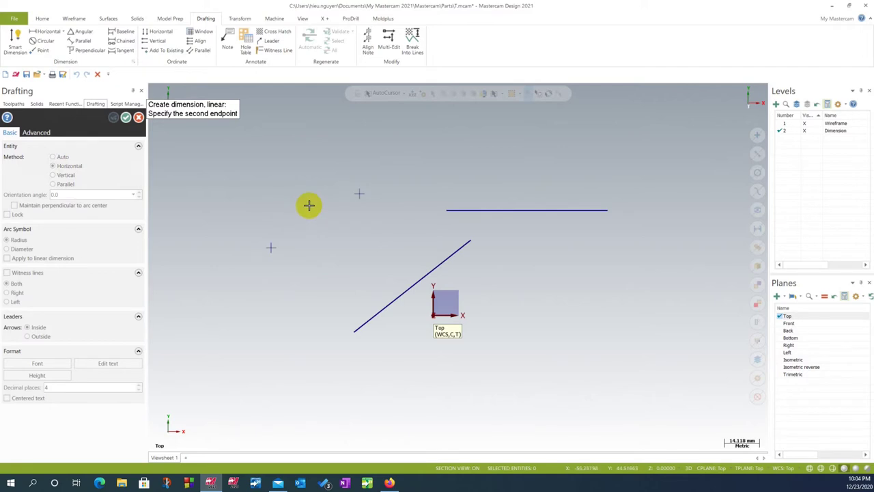
{"action": "left_click", "coordinate": [358, 192]}
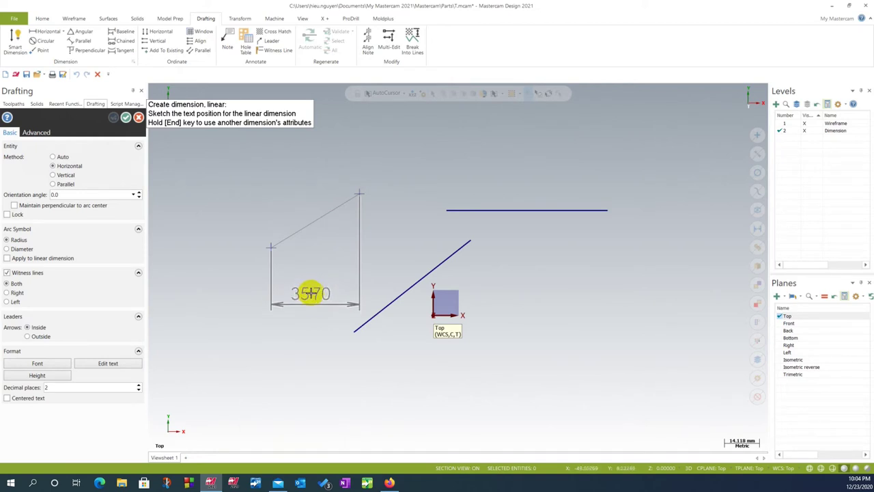
{"action": "scroll", "coordinate": [310, 293], "scroll_direction": "up", "scroll_amount": 1}
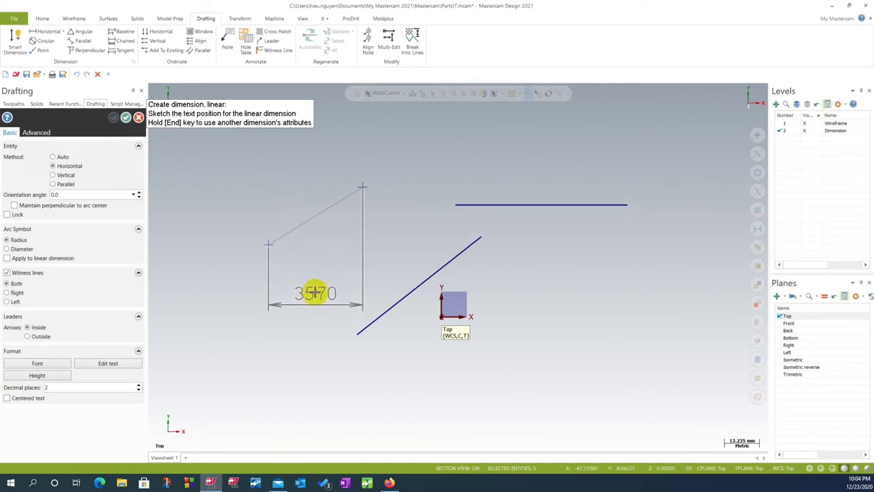
{"action": "left_click", "coordinate": [315, 292]}
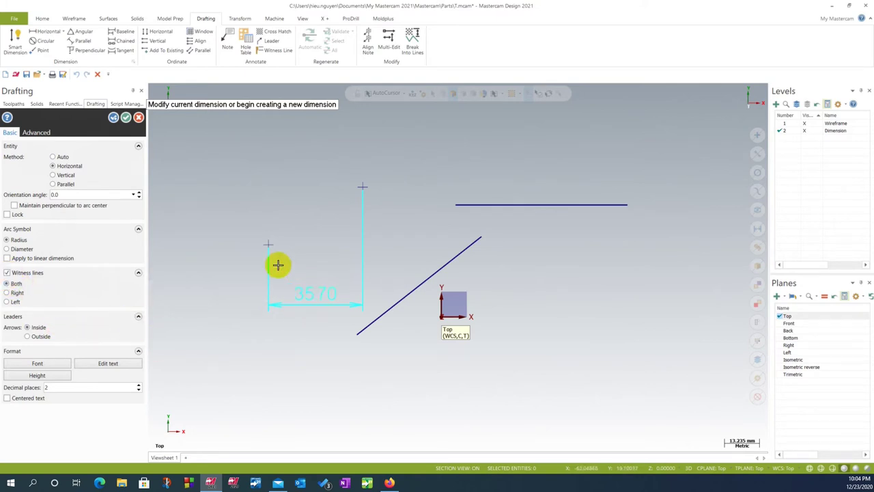
Try the dimension with witness lines off and with only the right one, then restore both.
{"action": "left_click", "coordinate": [7, 273]}
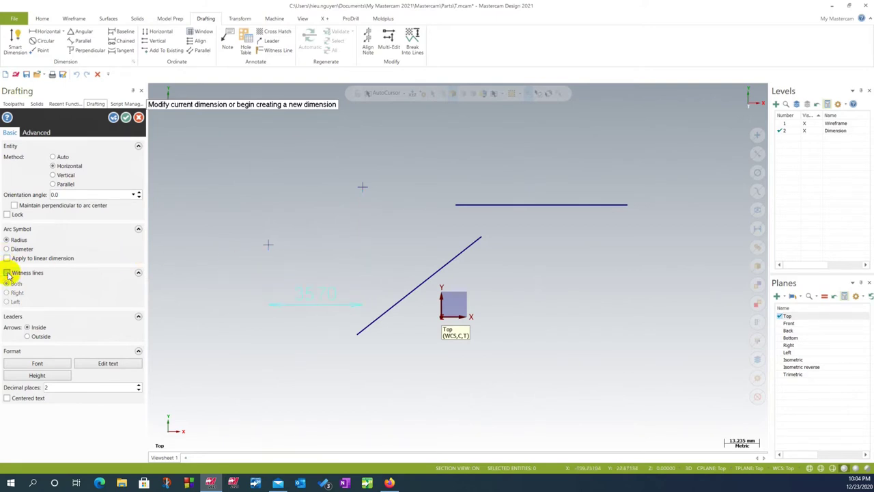
{"action": "left_click", "coordinate": [7, 273]}
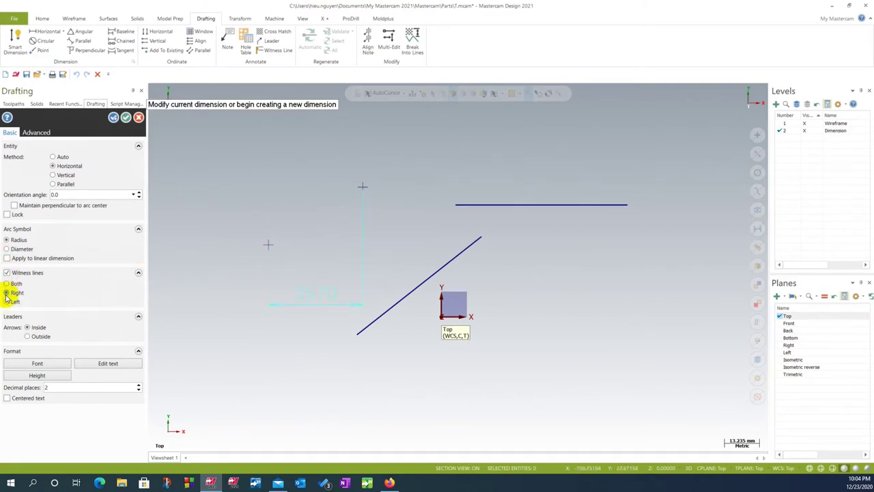
{"action": "left_click", "coordinate": [7, 284]}
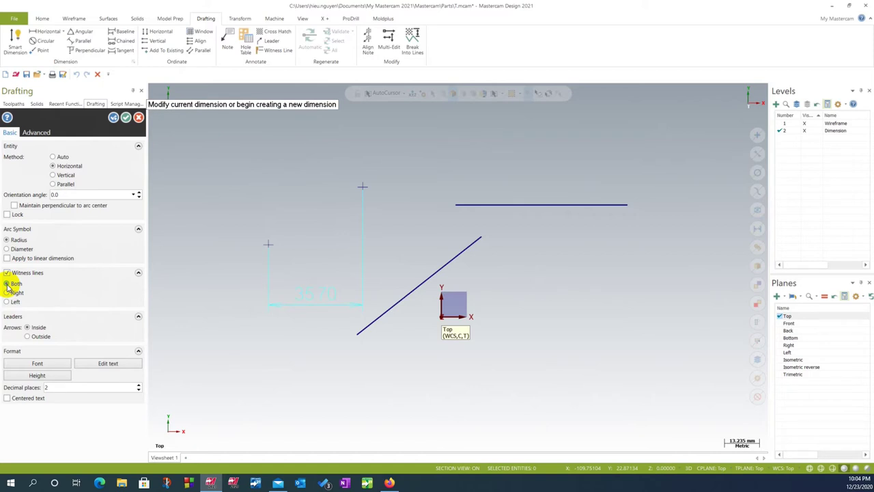
{"action": "scroll", "coordinate": [312, 328], "scroll_direction": "up", "scroll_amount": 1}
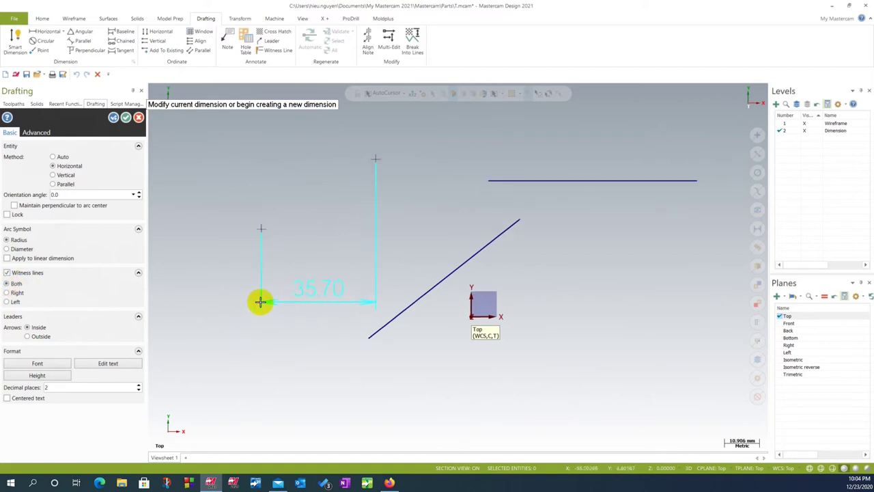
Place the dimension's arrows outside the witness lines and centre its text.
{"action": "left_click", "coordinate": [43, 336]}
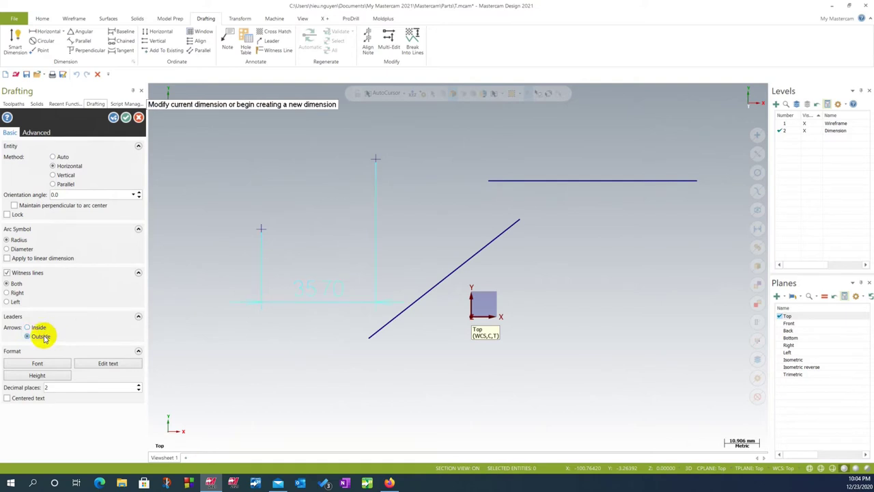
{"action": "scroll", "coordinate": [282, 271], "scroll_direction": "down", "scroll_amount": 1}
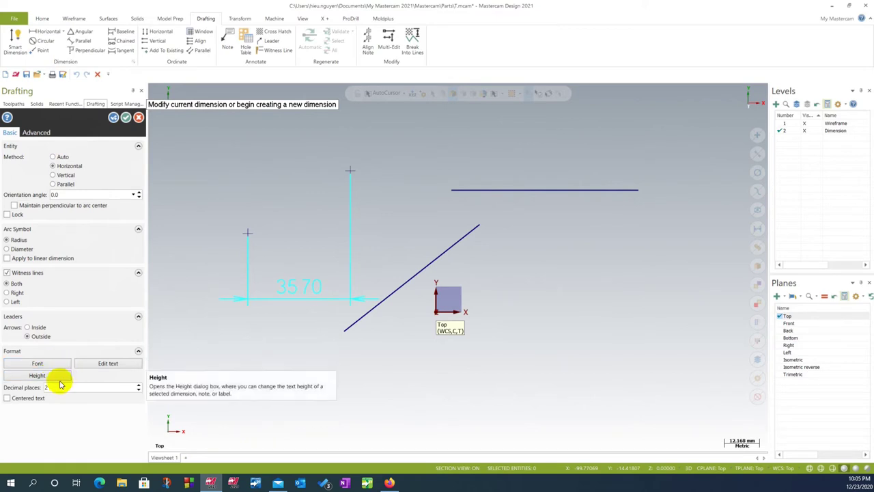
{"action": "left_click", "coordinate": [11, 398]}
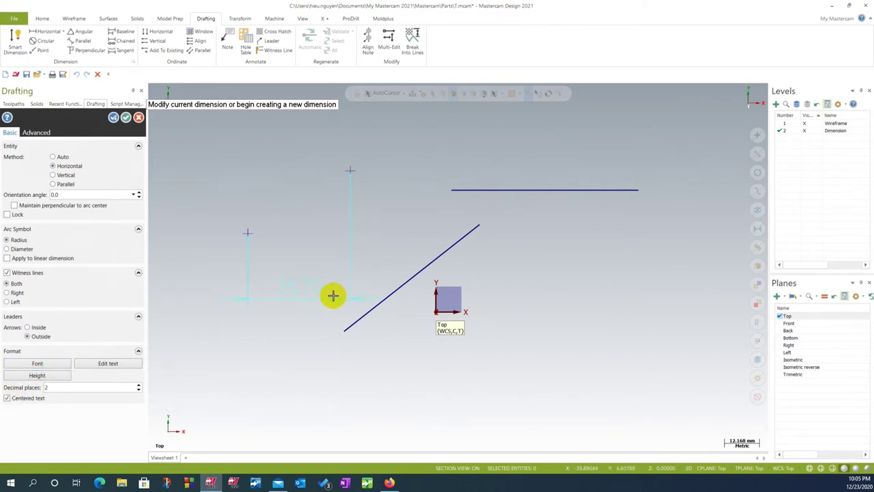
{"action": "scroll", "coordinate": [311, 290], "scroll_direction": "up", "scroll_amount": 1}
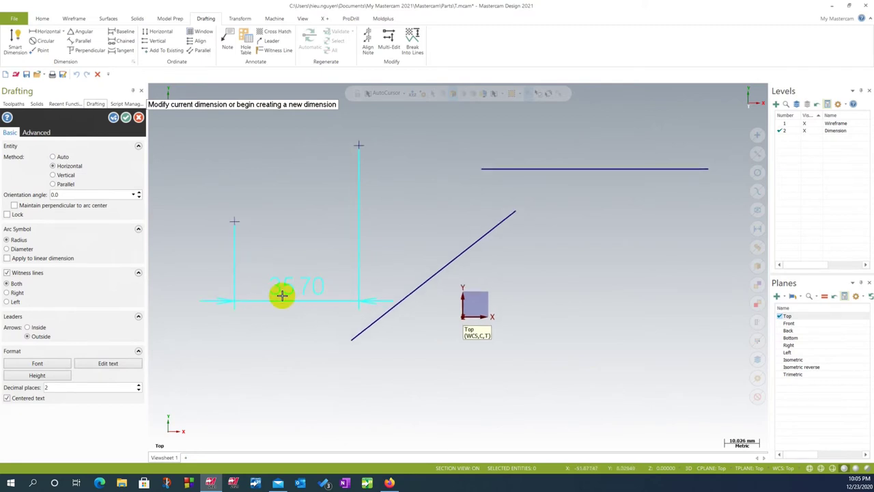
Set the dimension's decimal places to 3.
{"action": "scroll", "coordinate": [340, 292], "scroll_direction": "up", "scroll_amount": 1}
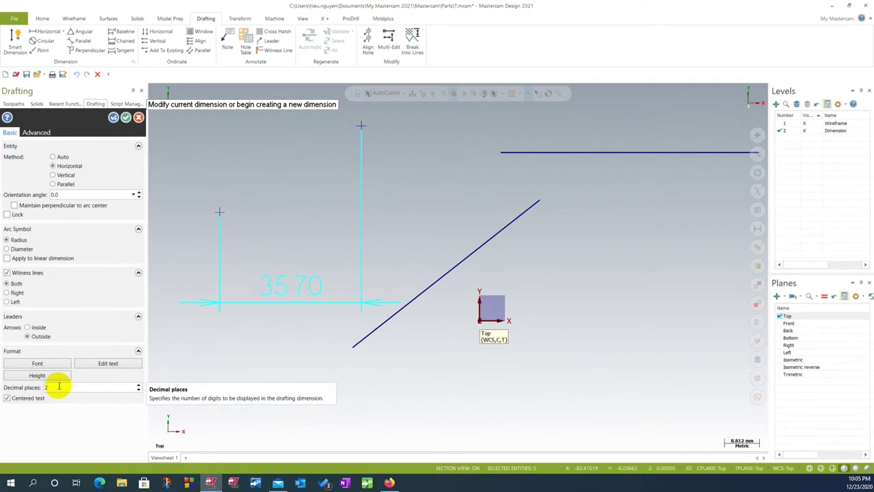
{"action": "scroll", "coordinate": [311, 244], "scroll_direction": "up", "scroll_amount": 1}
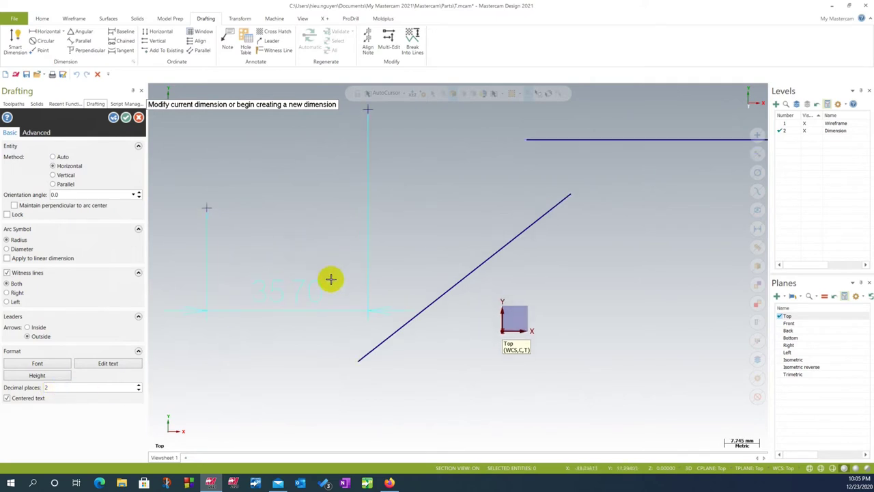
{"action": "left_click", "coordinate": [137, 387]}
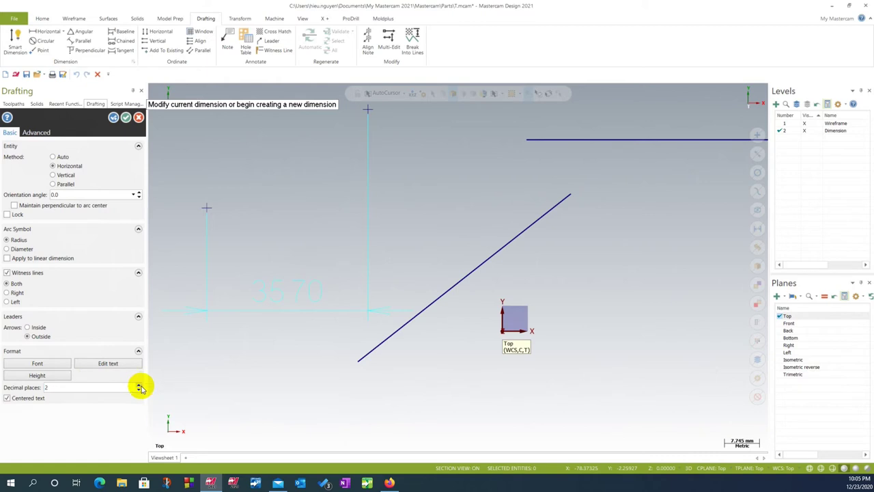
{"action": "scroll", "coordinate": [292, 341], "scroll_direction": "down", "scroll_amount": 1}
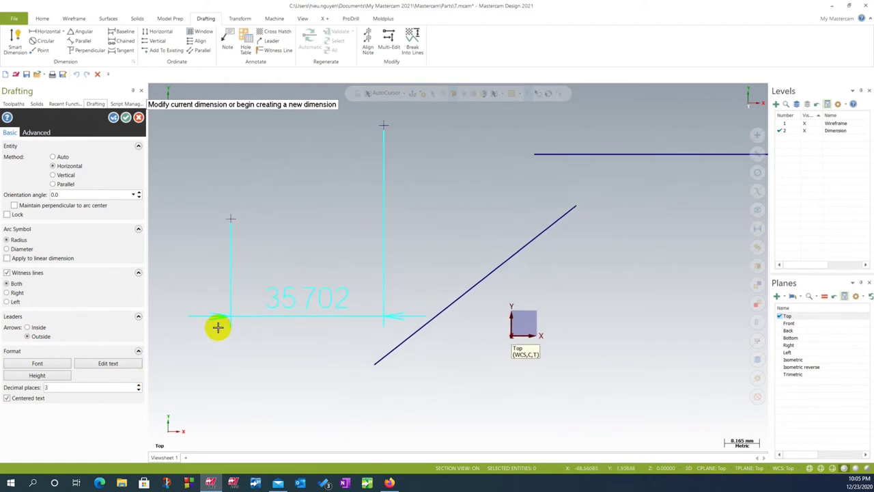
{"action": "scroll", "coordinate": [308, 317], "scroll_direction": "down", "scroll_amount": 1}
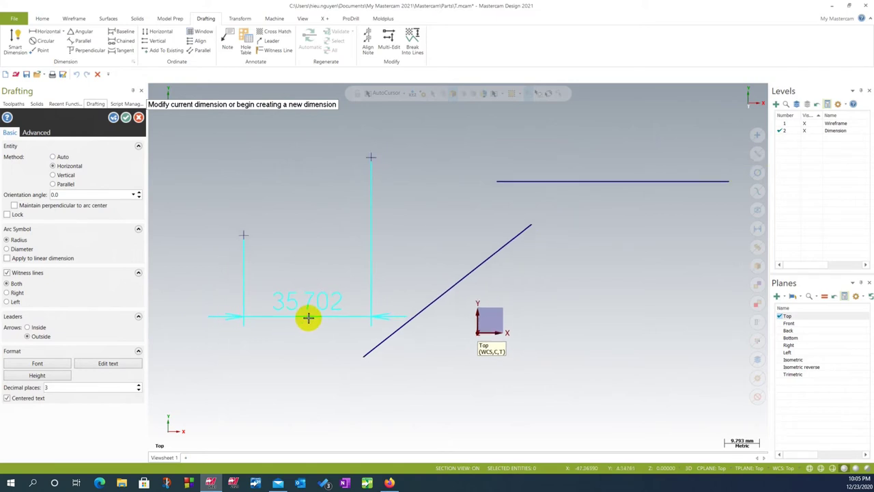
Look through the TrueType fonts available for the dimension text, keeping the current font.
{"action": "left_click", "coordinate": [35, 363]}
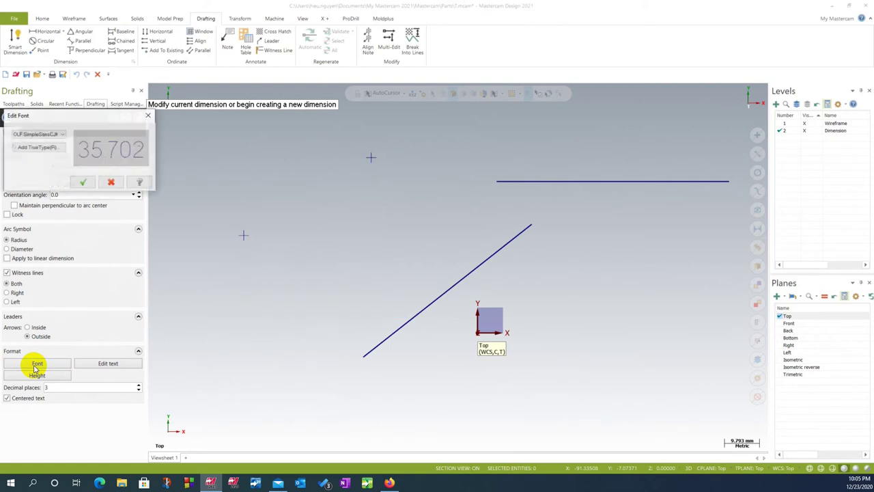
{"action": "left_click_drag", "start_coordinate": [69, 118], "coordinate": [191, 235]}
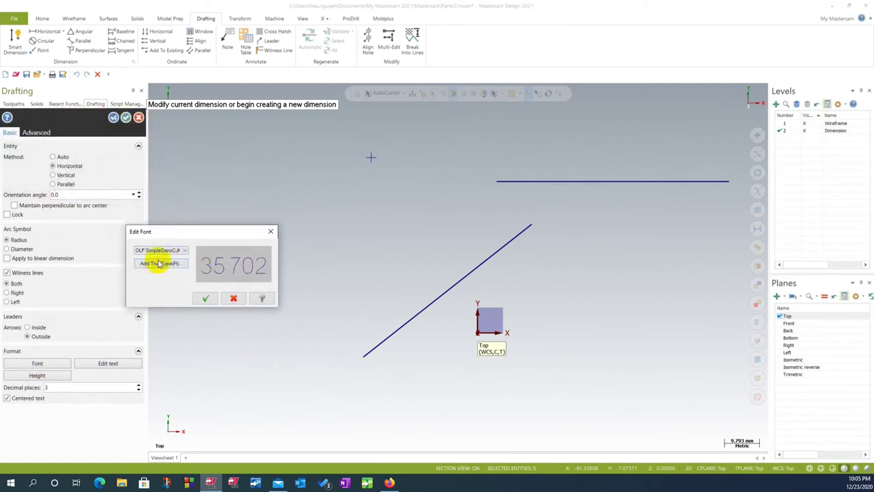
{"action": "left_click", "coordinate": [181, 249]}
{"action": "left_click", "coordinate": [182, 255]}
{"action": "left_click", "coordinate": [158, 263]}
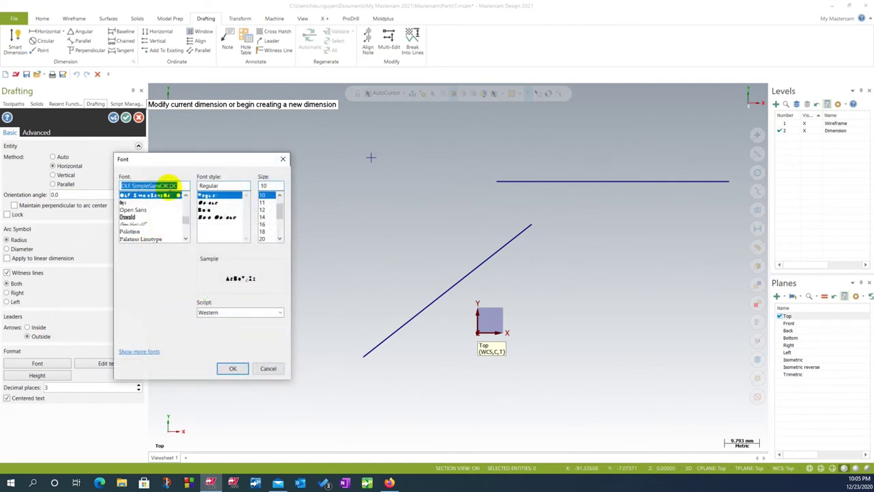
{"action": "scroll", "coordinate": [149, 230], "scroll_direction": "down", "scroll_amount": 5}
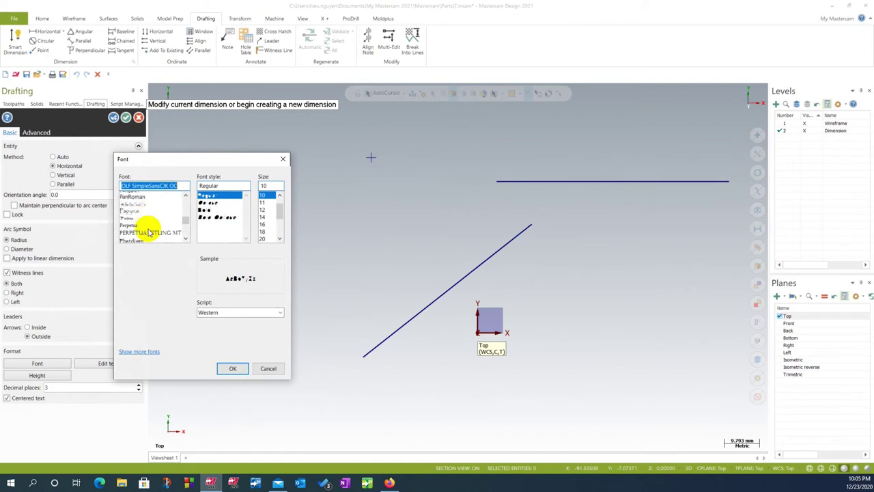
{"action": "left_click", "coordinate": [267, 372]}
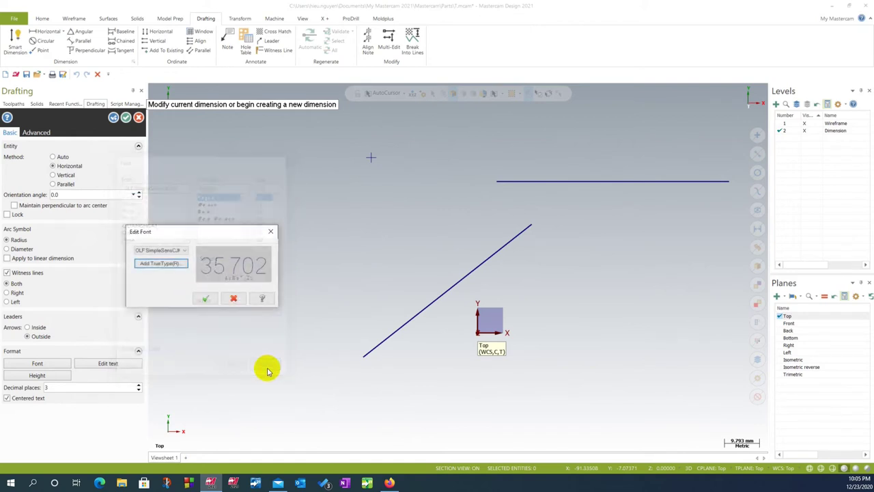
{"action": "left_click", "coordinate": [234, 300]}
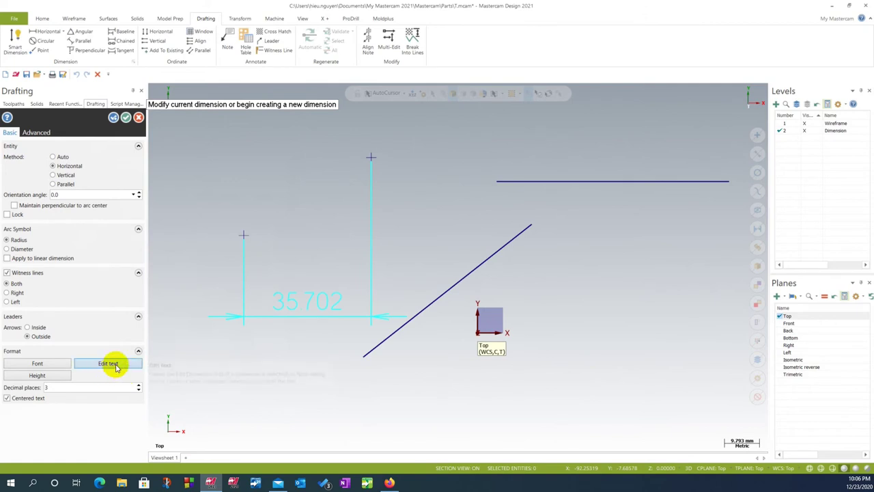
Replace the horizontal dimension's text with 35.
{"action": "scroll", "coordinate": [280, 294], "scroll_direction": "up", "scroll_amount": 2}
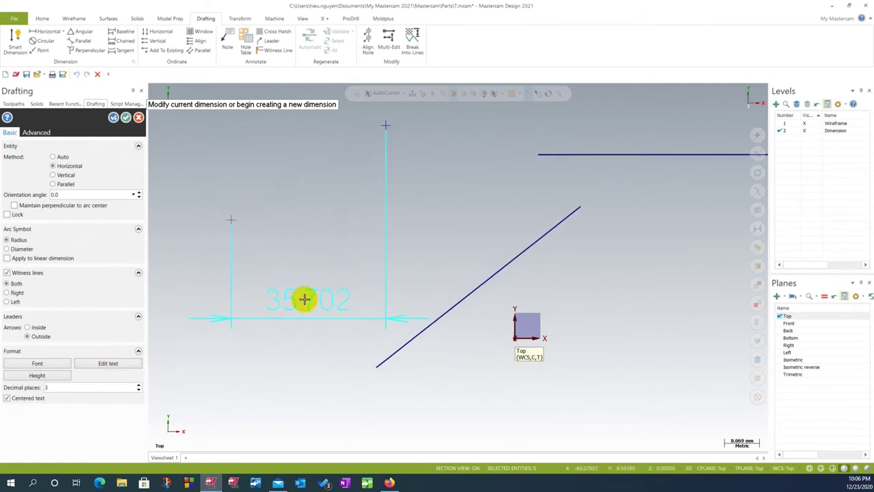
{"action": "left_click", "coordinate": [115, 362]}
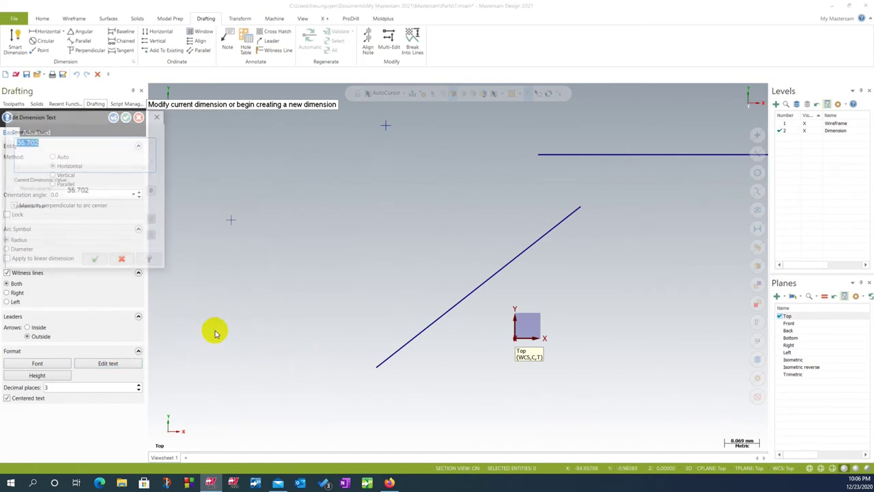
{"action": "left_click_drag", "start_coordinate": [89, 115], "coordinate": [506, 182]}
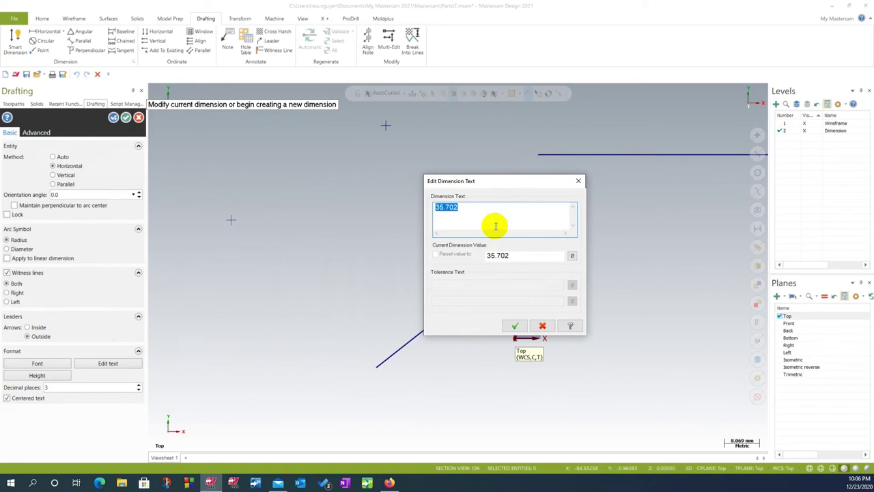
{"action": "left_click", "coordinate": [518, 325]}
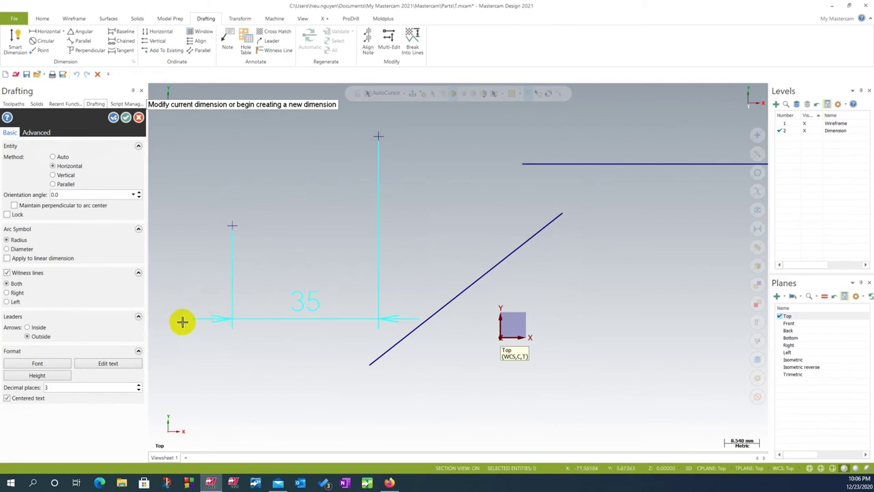
Review the dimension's text height settings and accept them with the current arrowhead ratio maintained.
{"action": "scroll", "coordinate": [219, 348], "scroll_direction": "down", "scroll_amount": 1}
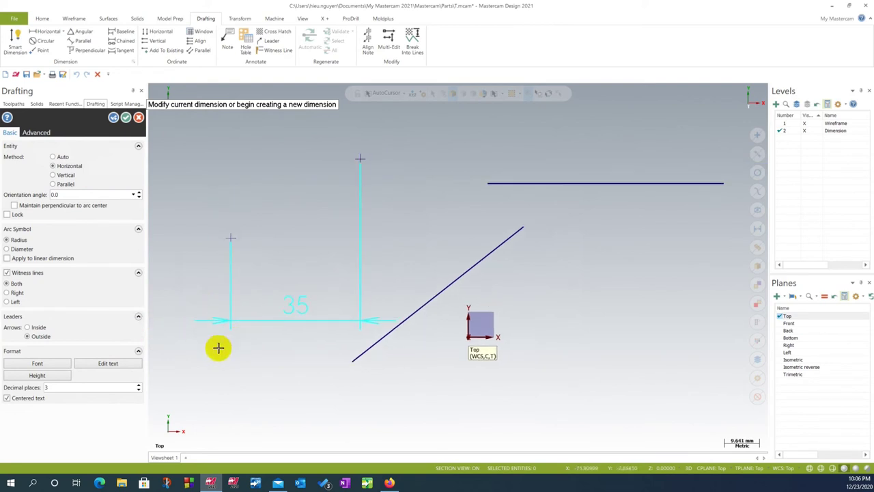
{"action": "left_click", "coordinate": [54, 375]}
{"action": "left_click_drag", "start_coordinate": [52, 116], "coordinate": [578, 249]}
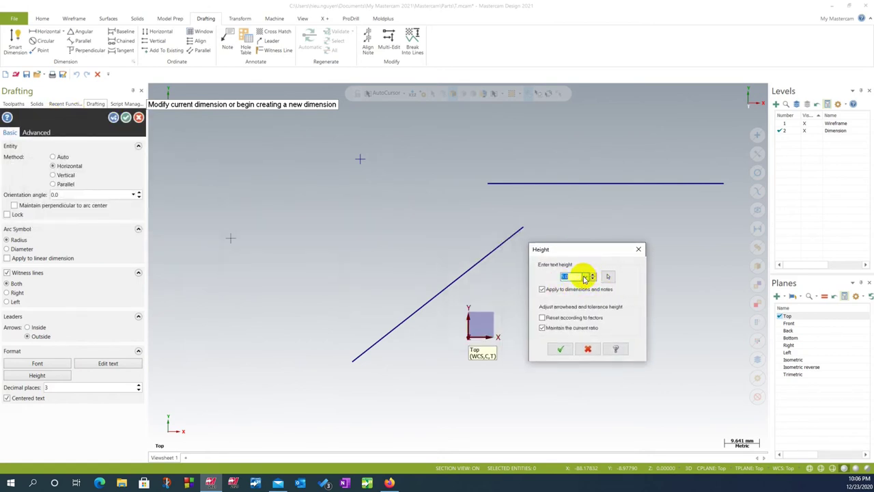
{"action": "left_click", "coordinate": [561, 349]}
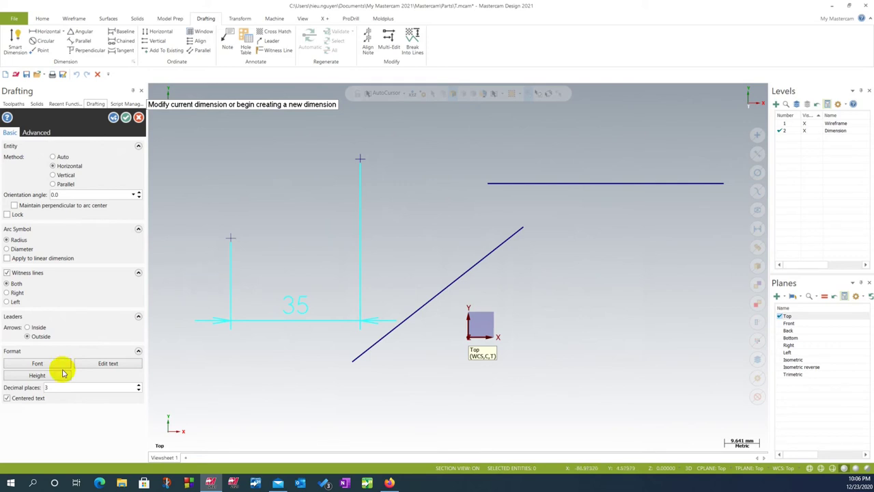
Look through the symbols available for the dimension text, inserting none and keeping the text as 35.
{"action": "left_click", "coordinate": [108, 363]}
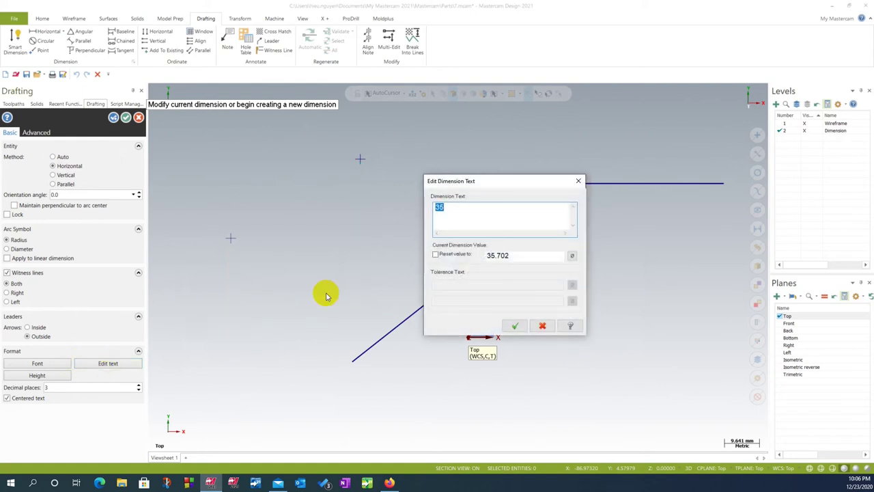
{"action": "right_click", "coordinate": [439, 209]}
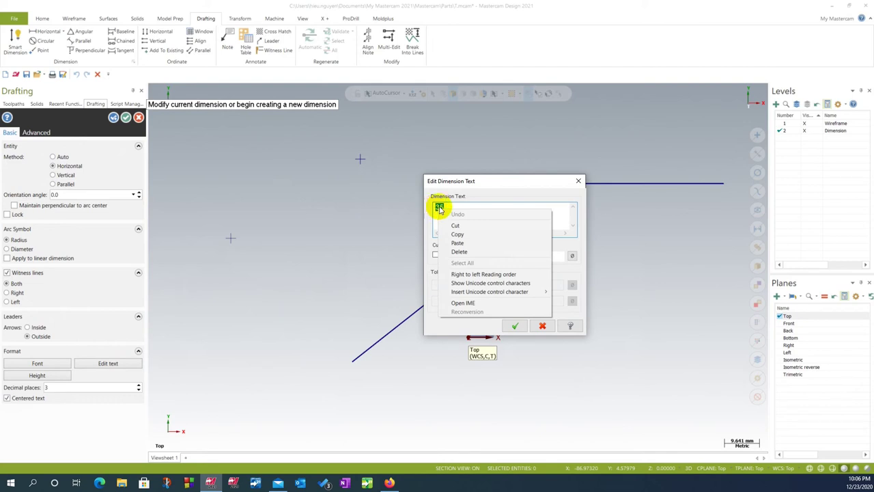
{"action": "left_click", "coordinate": [439, 209]}
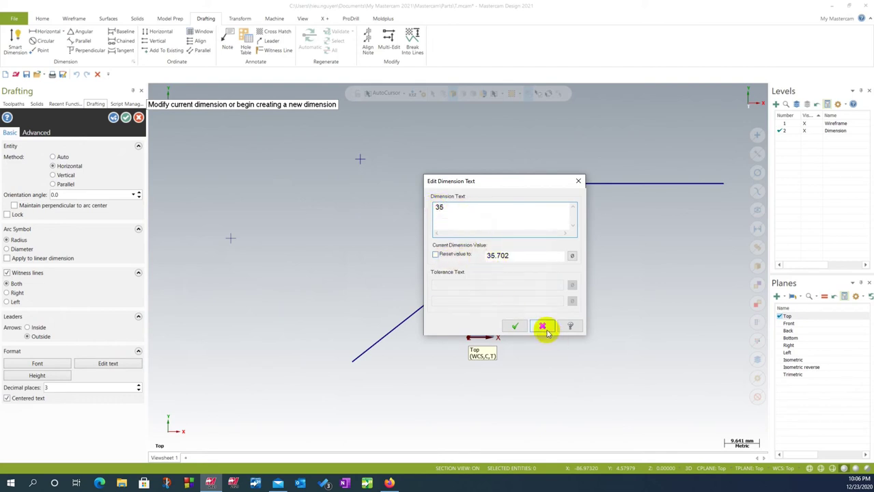
{"action": "left_click", "coordinate": [572, 257]}
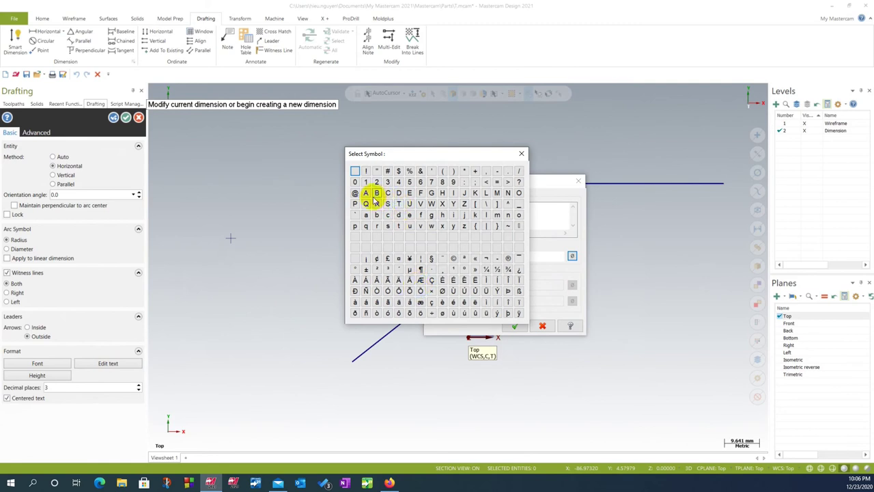
{"action": "left_click_drag", "start_coordinate": [432, 154], "coordinate": [216, 167]}
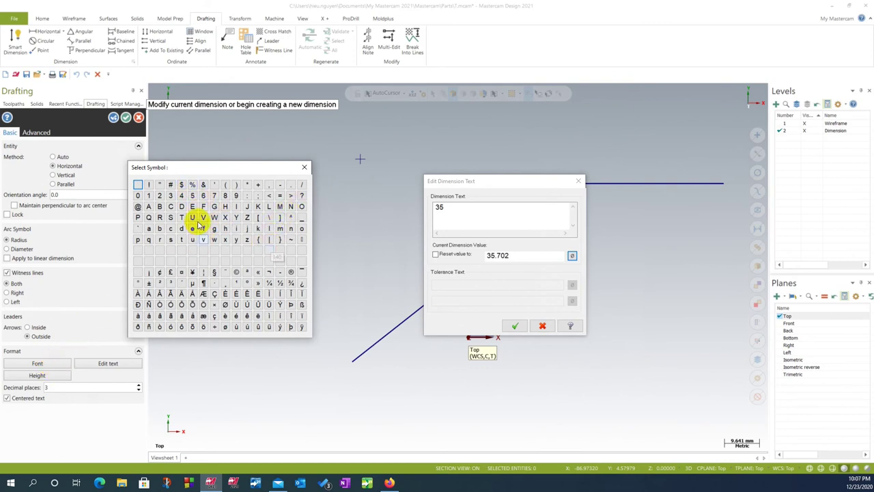
{"action": "left_click_drag", "start_coordinate": [221, 171], "coordinate": [360, 196]}
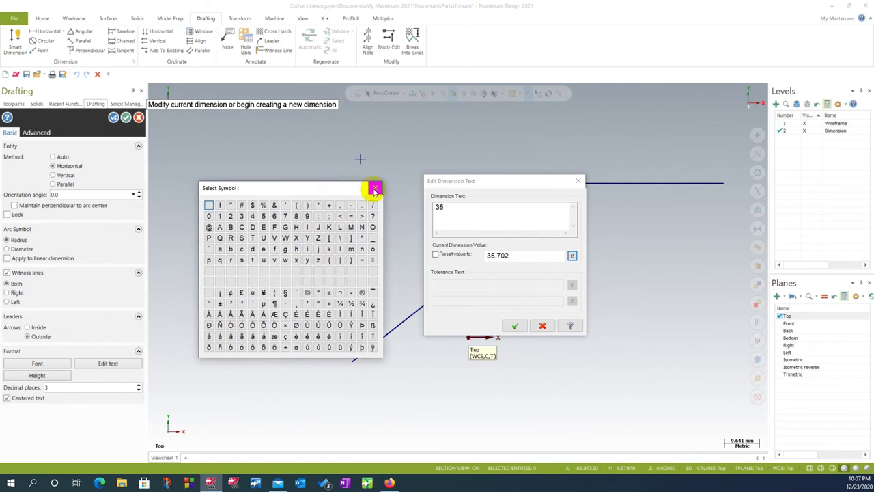
{"action": "left_click", "coordinate": [375, 189]}
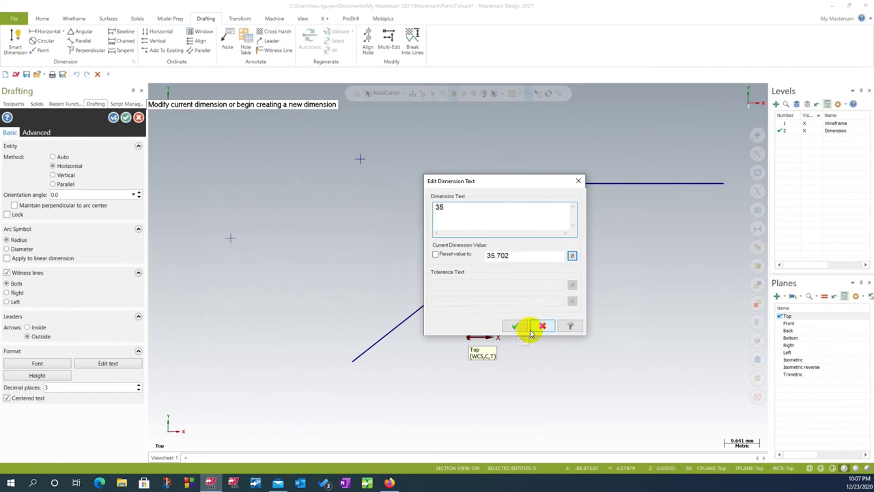
{"action": "left_click", "coordinate": [516, 326]}
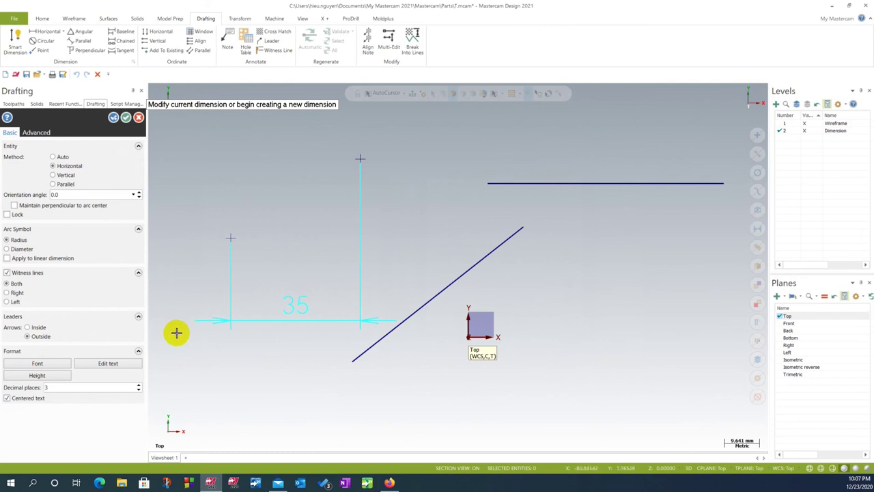
Check the advanced drafting settings and finish the horizontal dimension with the basic settings as they are.
{"action": "left_click", "coordinate": [97, 121]}
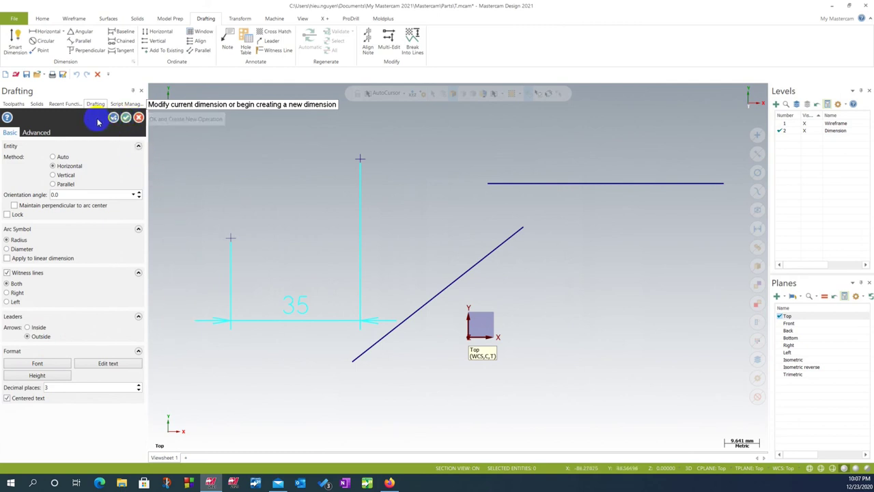
{"action": "left_click", "coordinate": [38, 133]}
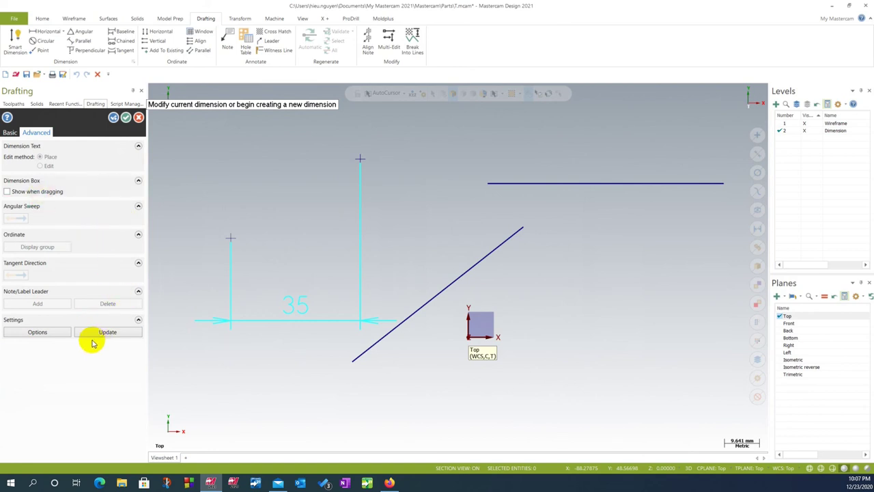
{"action": "left_click", "coordinate": [11, 135]}
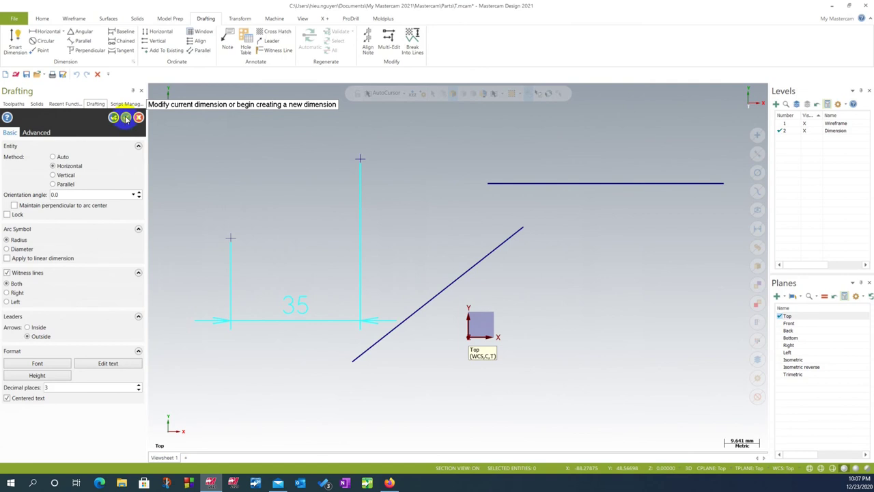
{"action": "left_click", "coordinate": [126, 118]}
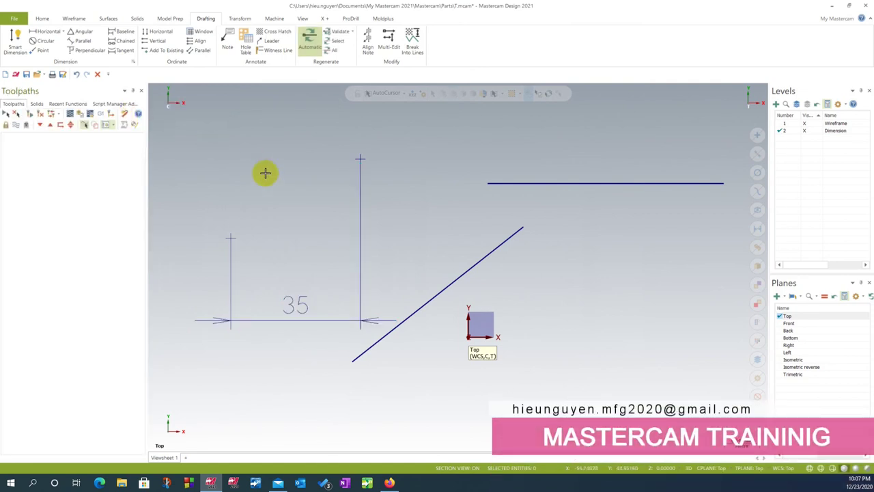
{"action": "scroll", "coordinate": [277, 279], "scroll_direction": "down", "scroll_amount": 1}
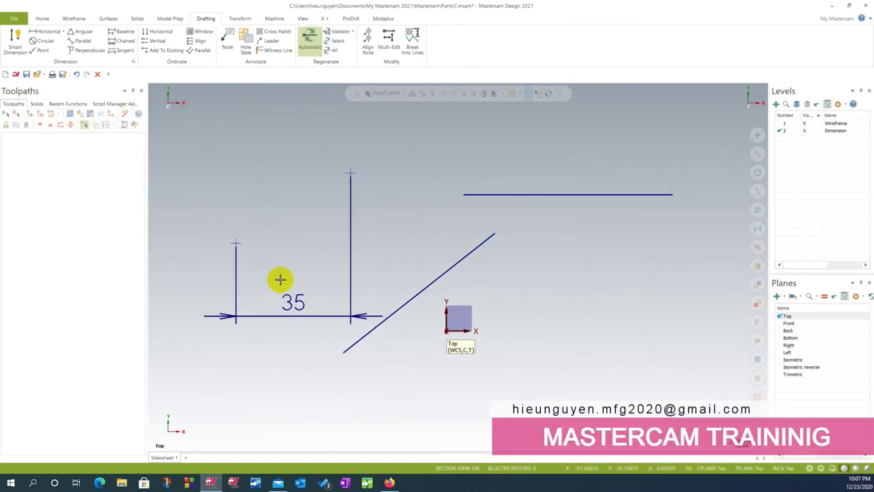